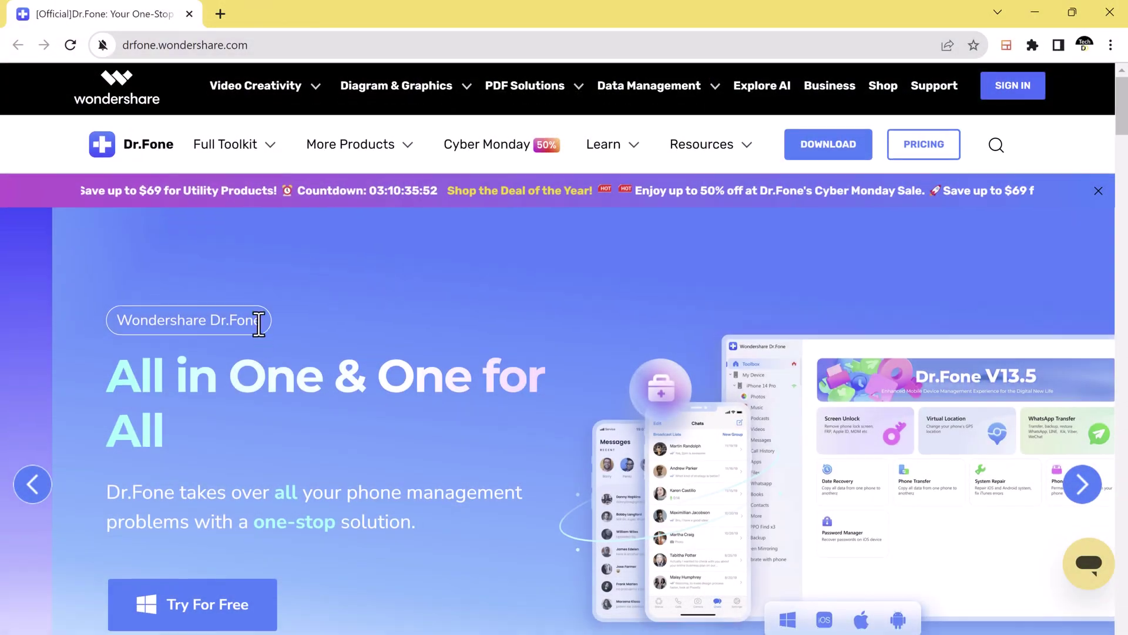
scroll(286, 298, down, 1)
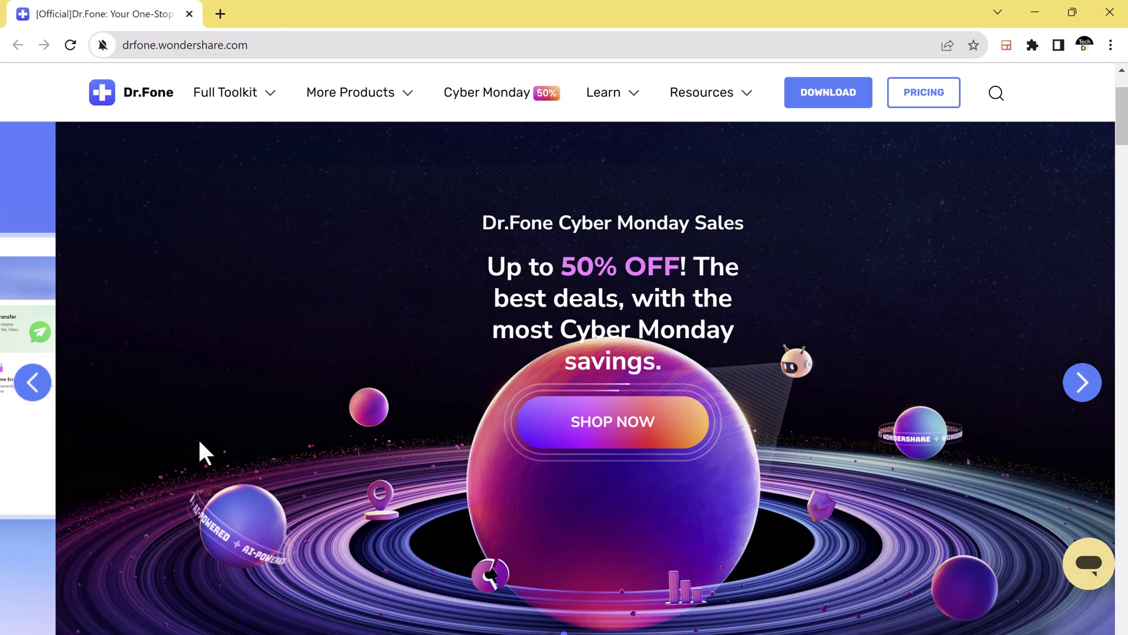
scroll(251, 445, down, 2)
scroll(252, 445, down, 1)
scroll(251, 446, down, 2)
scroll(251, 432, down, 3)
scroll(249, 430, down, 1)
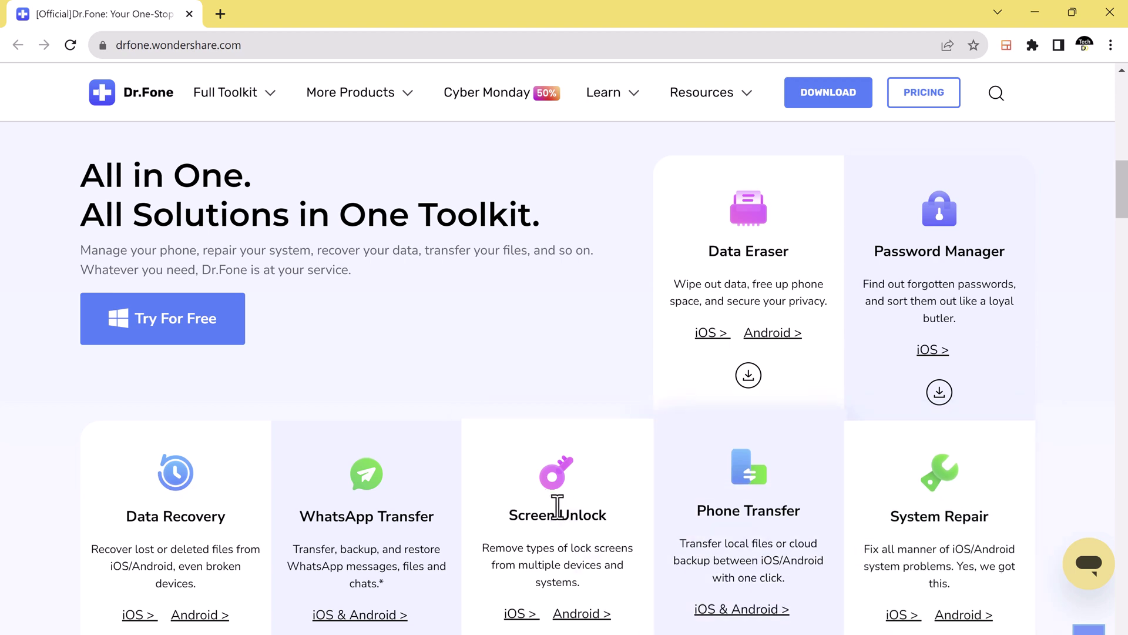
scroll(322, 480, down, 1)
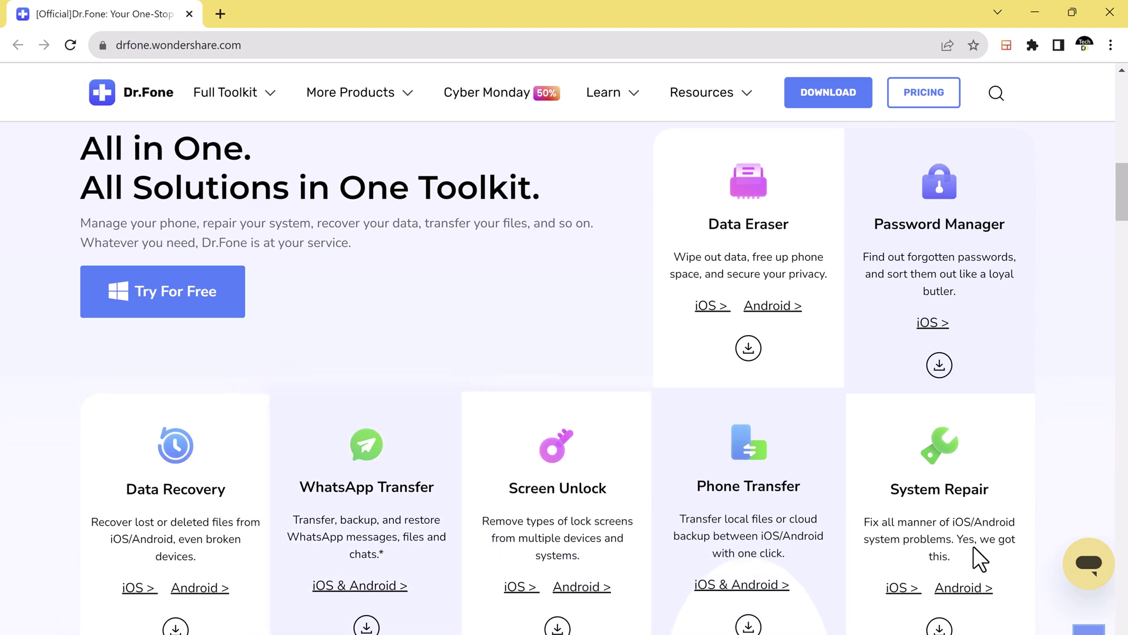
scroll(612, 471, down, 2)
scroll(617, 486, down, 2)
scroll(612, 472, down, 2)
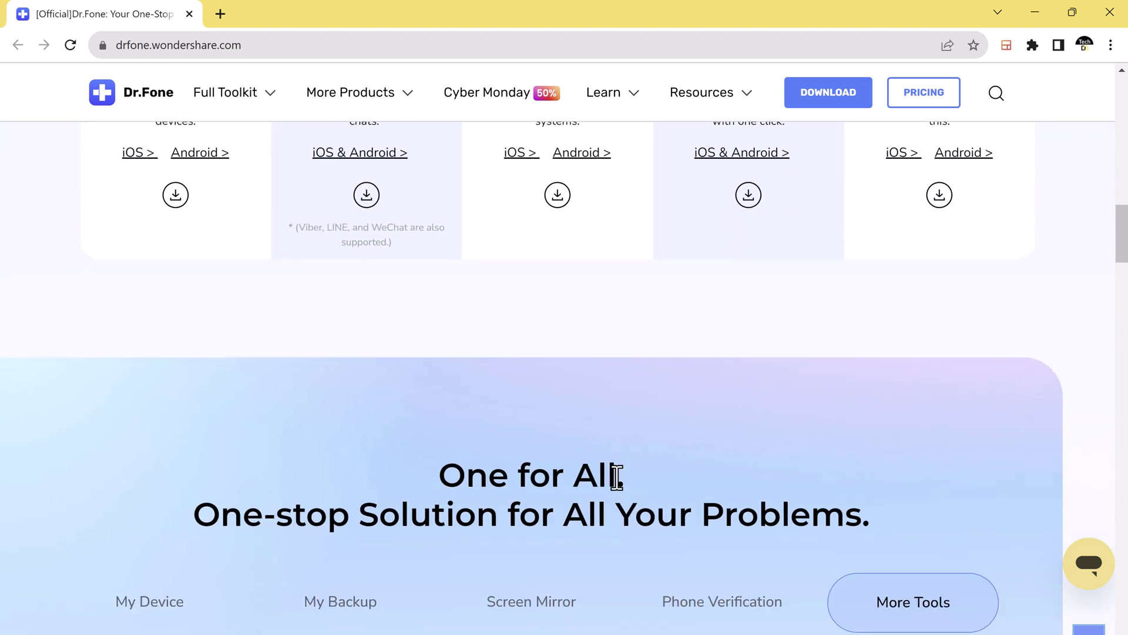
scroll(616, 477, up, 5)
scroll(605, 475, up, 10)
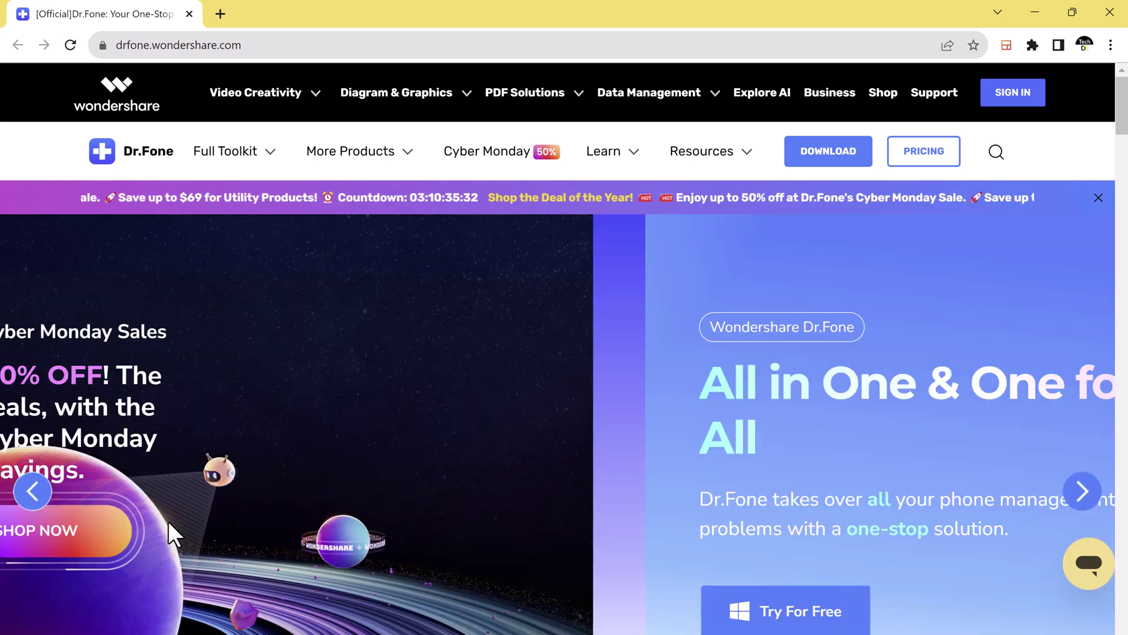
scroll(207, 534, down, 1)
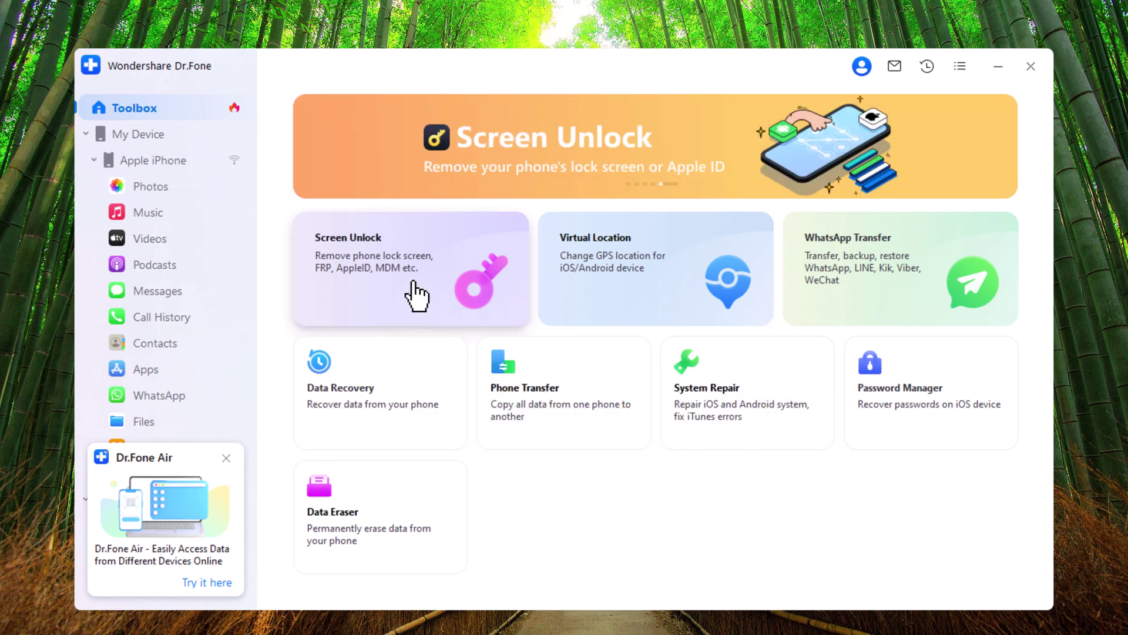
mouse_move(412, 267)
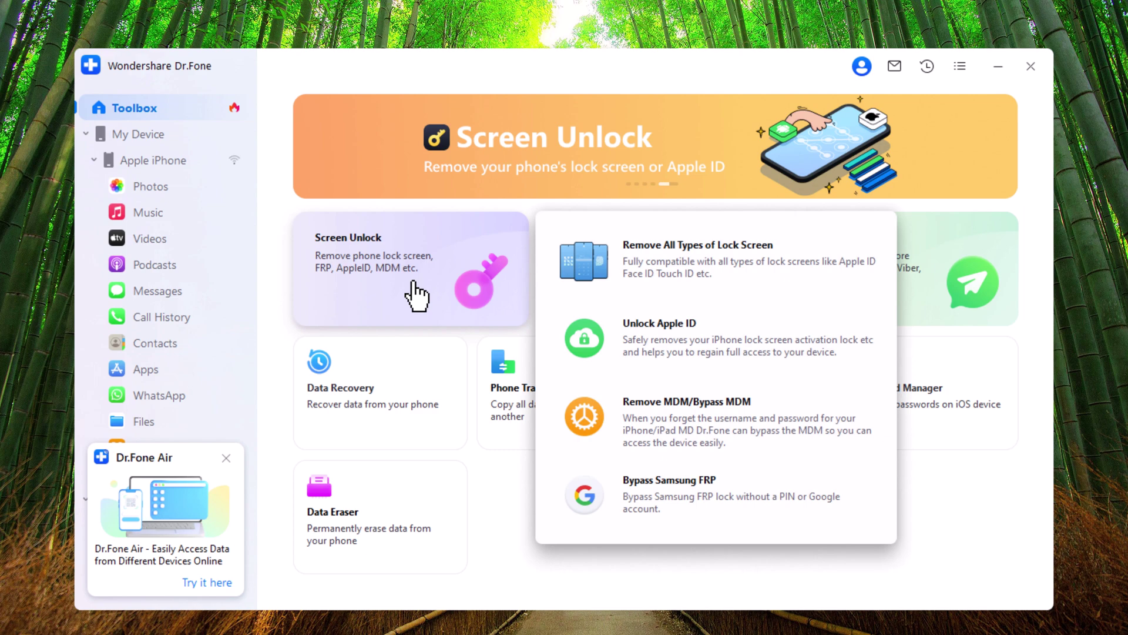
- Launch Screen Unlock's Remove All Types of Lock Screen tool from the Toolbox
click(414, 295)
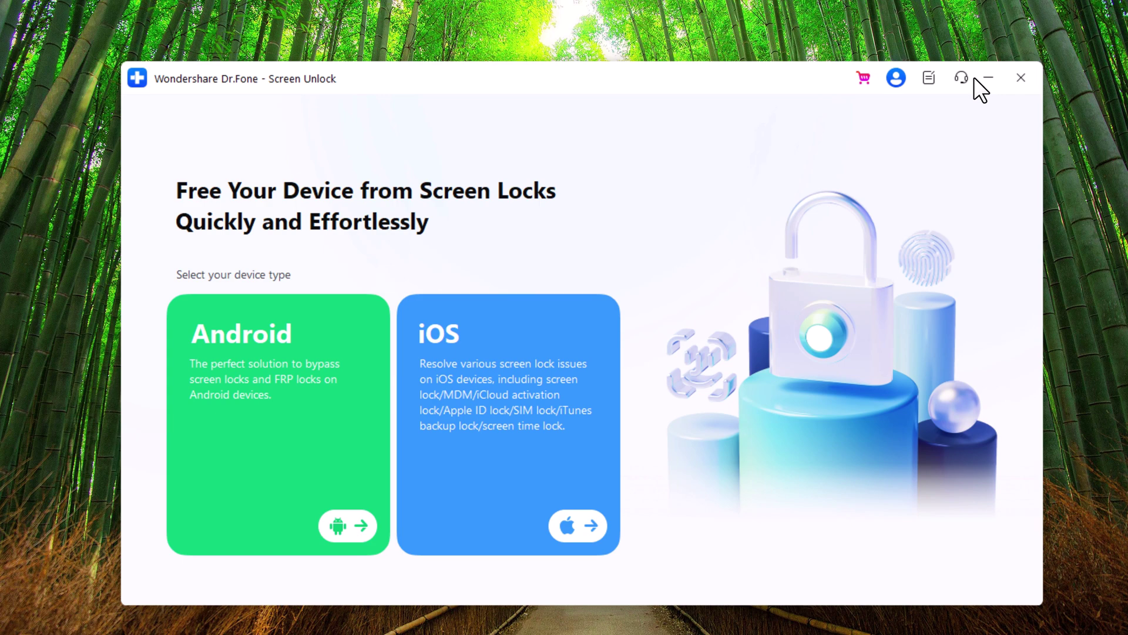
- Choose iOS, pick Unlock iOS Screen, and start removing the iOS screen lock
click(568, 512)
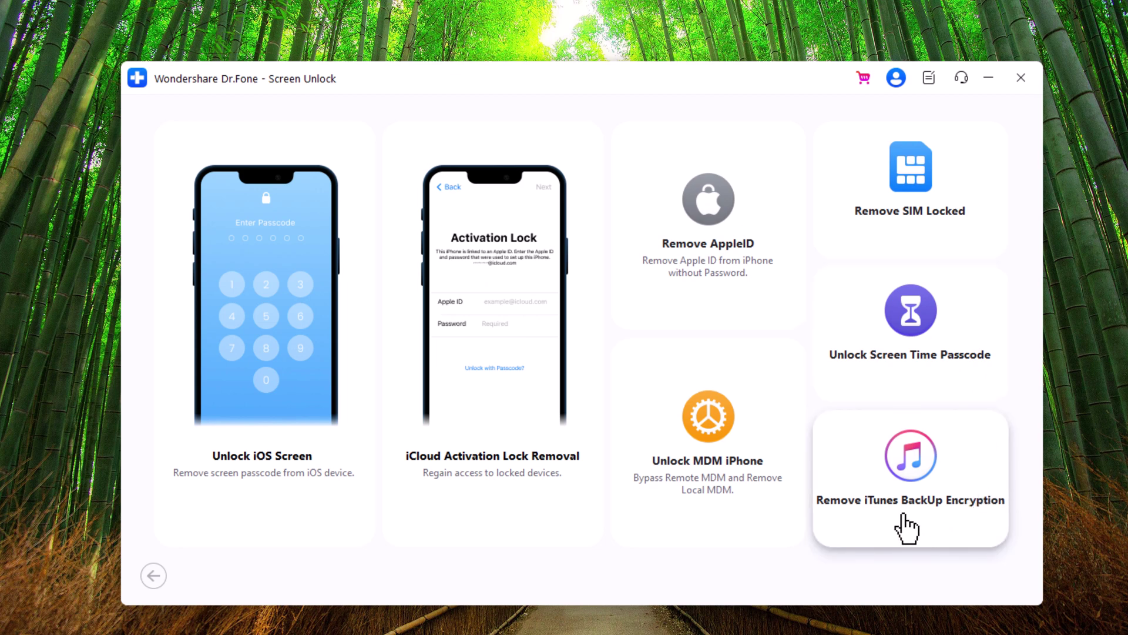
click(254, 516)
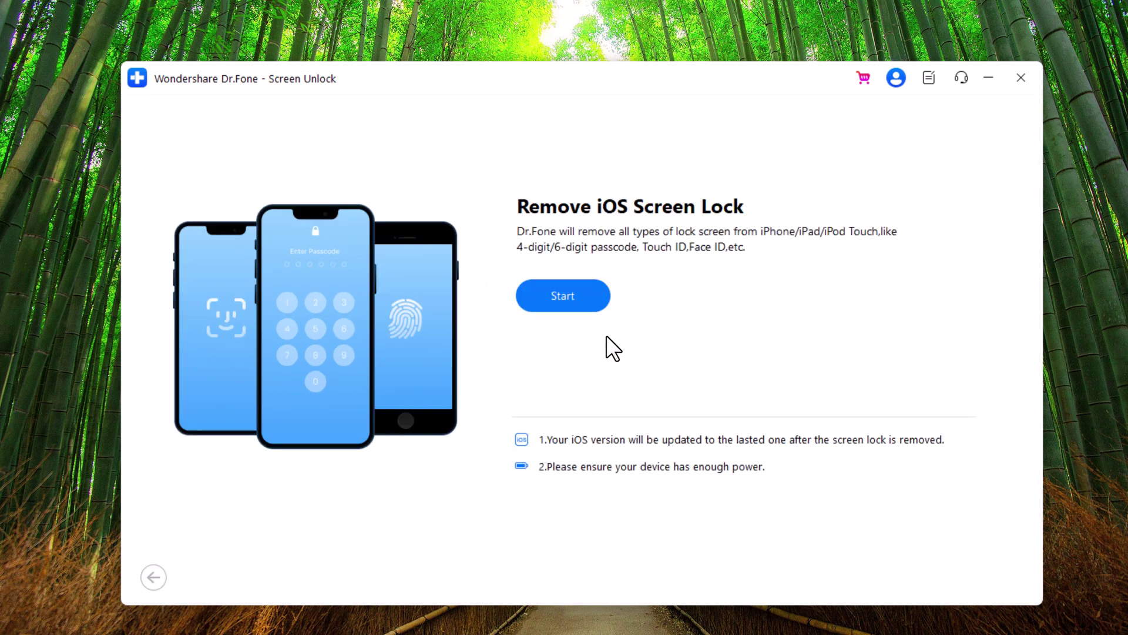
click(586, 298)
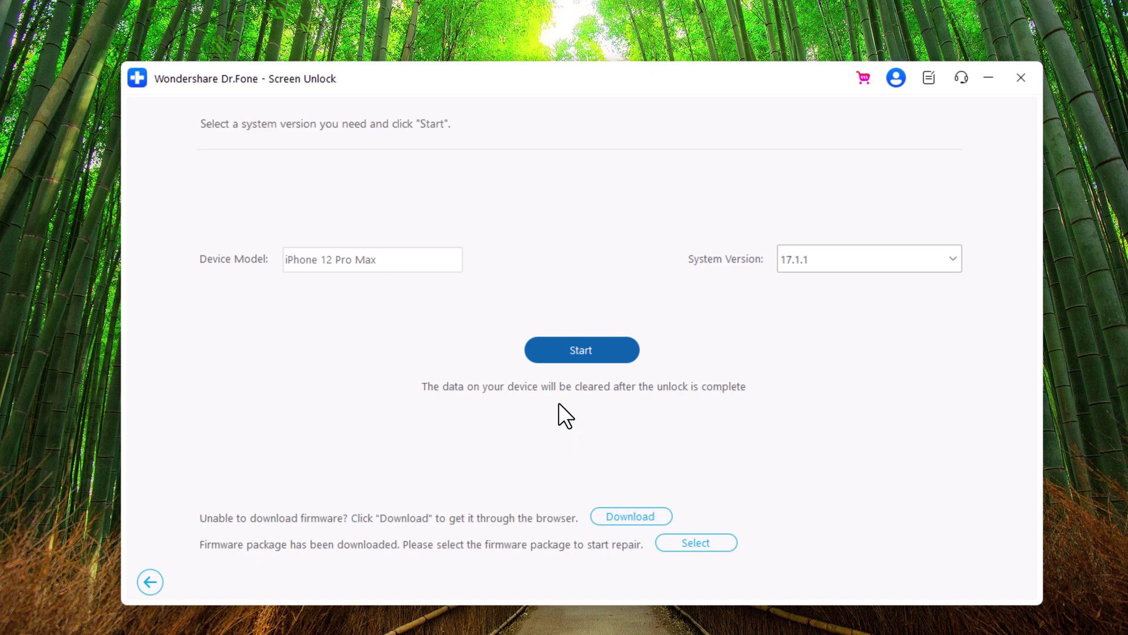
- Download the 7.28 GiB firmware package for system version 17.1.1
click(620, 347)
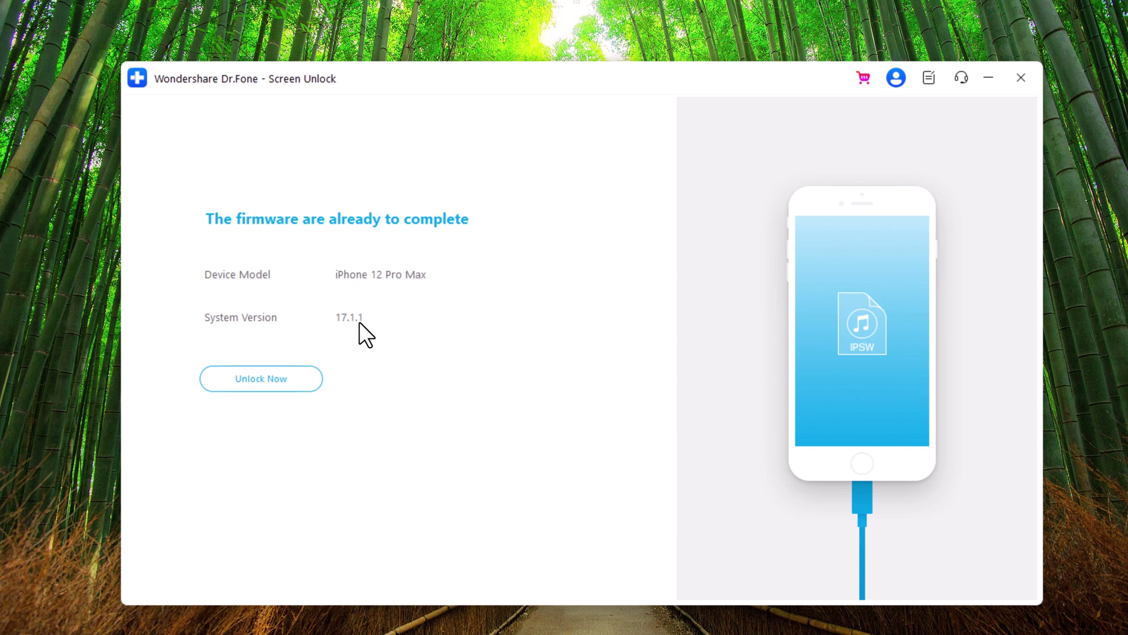
- Start Unlock Now with the downloaded iOS 17.1.1 firmware
click(322, 385)
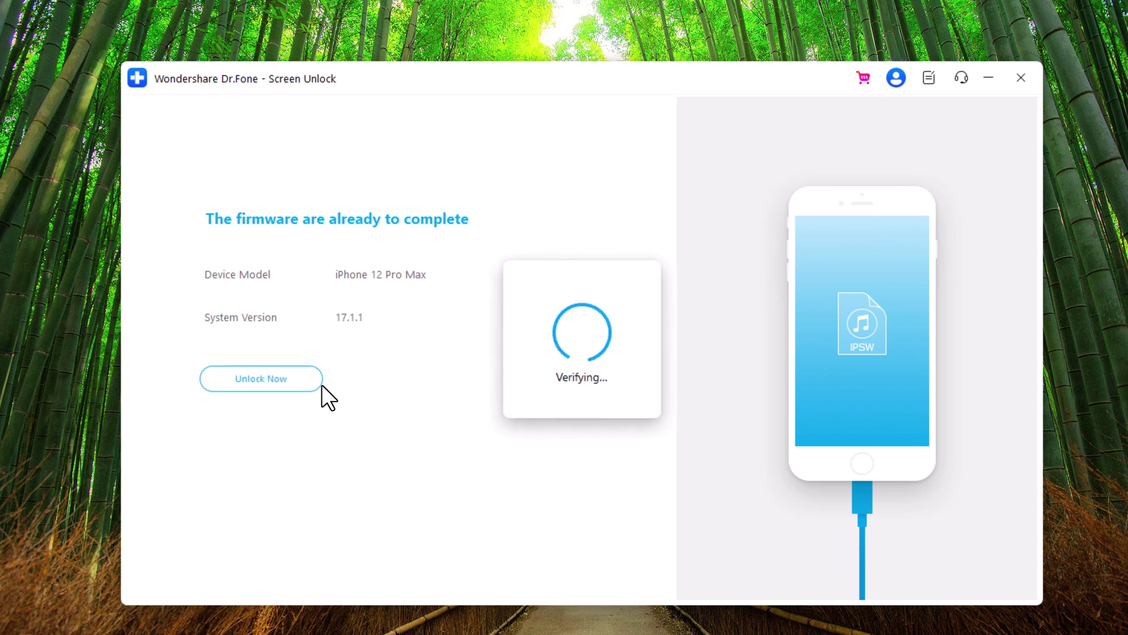
text(000000)
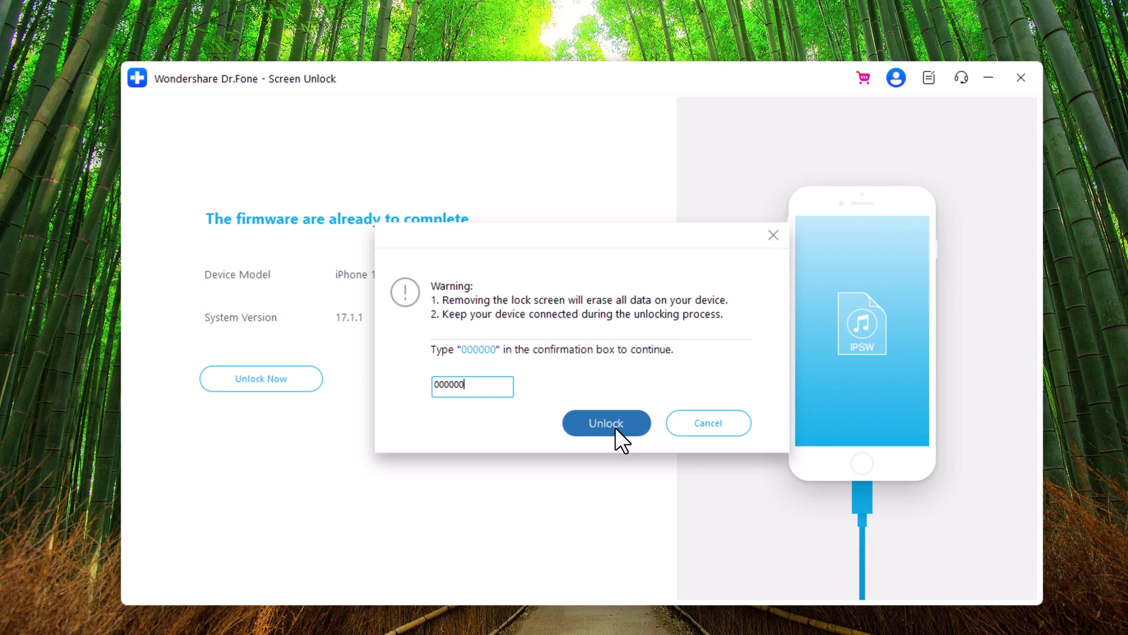
- Accept the Warning dialog's data erasure to begin unlocking the iPhone 12 Pro Max
click(615, 429)
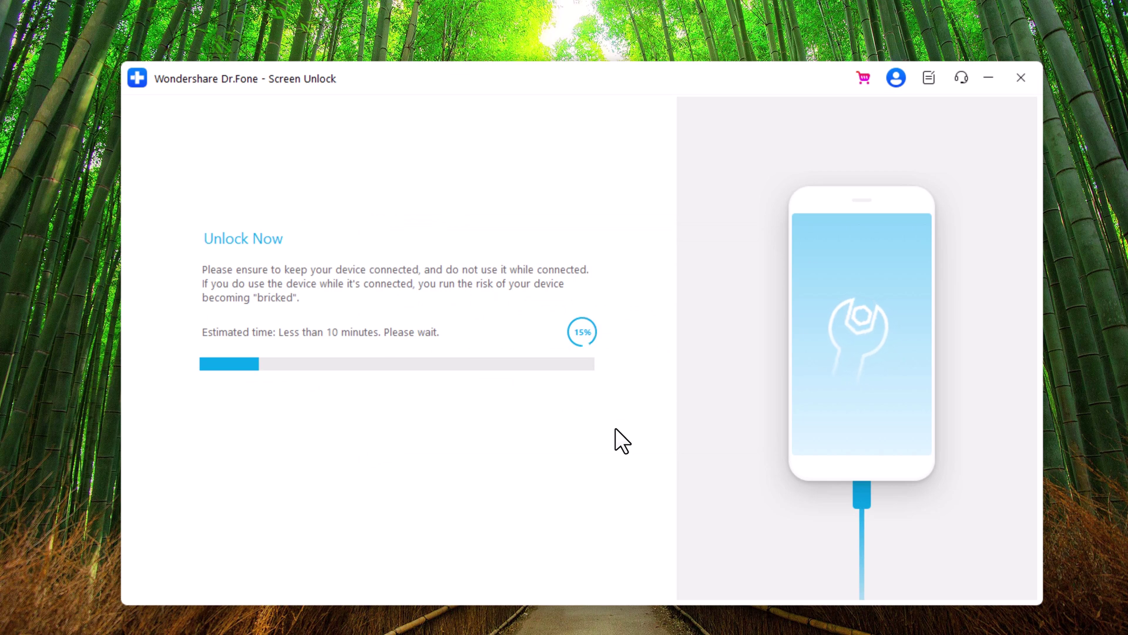